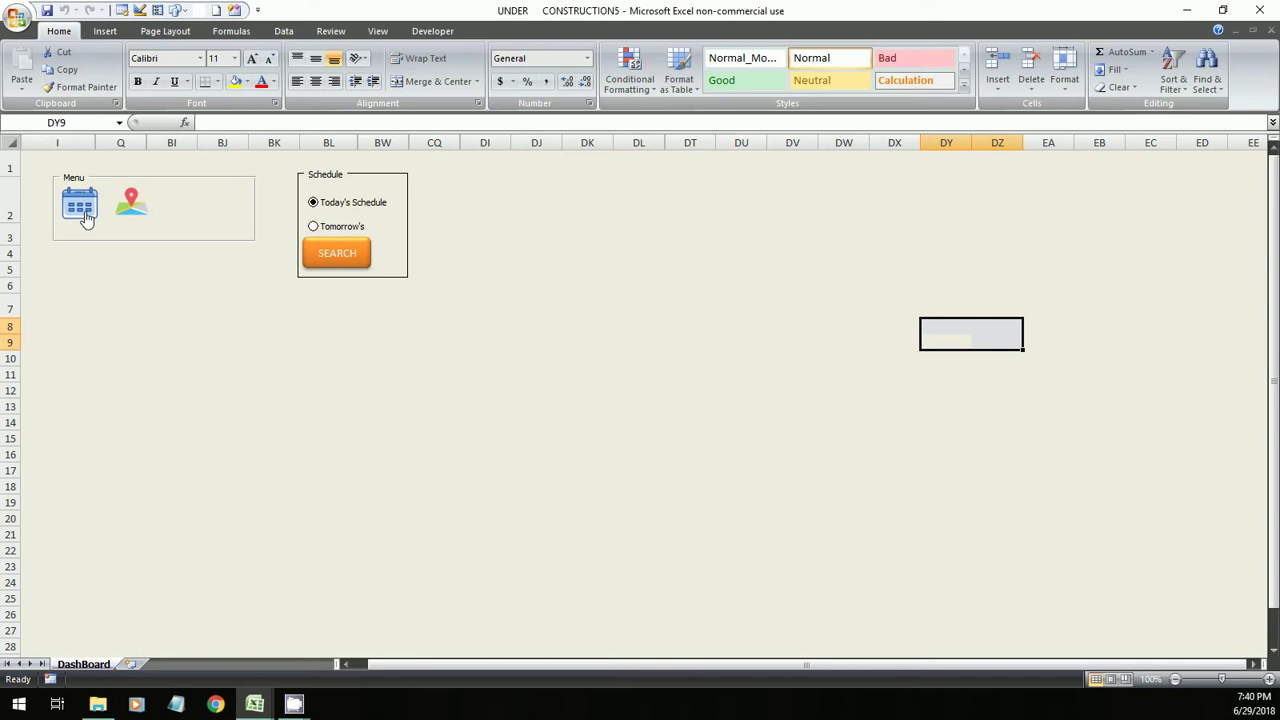
# Open the Add Client form and pick an existing client from the saved Profile list.
pyautogui.click(87, 220)
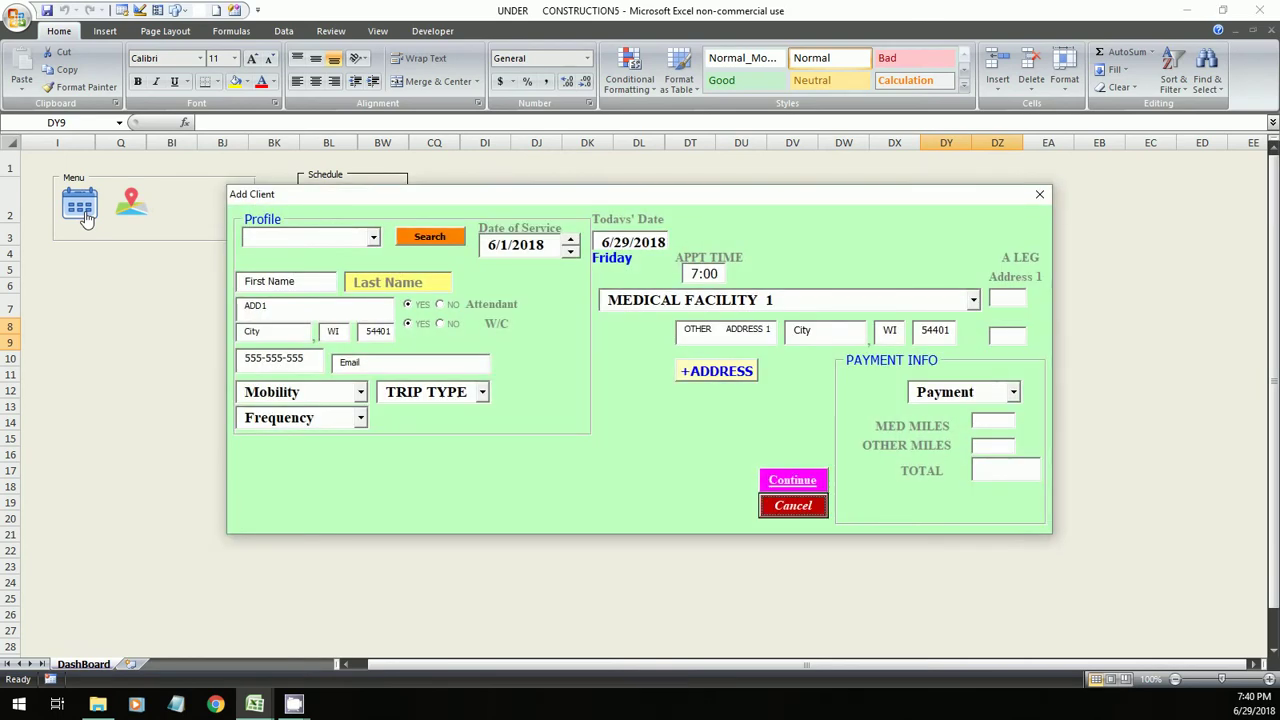
pyautogui.click(373, 241)
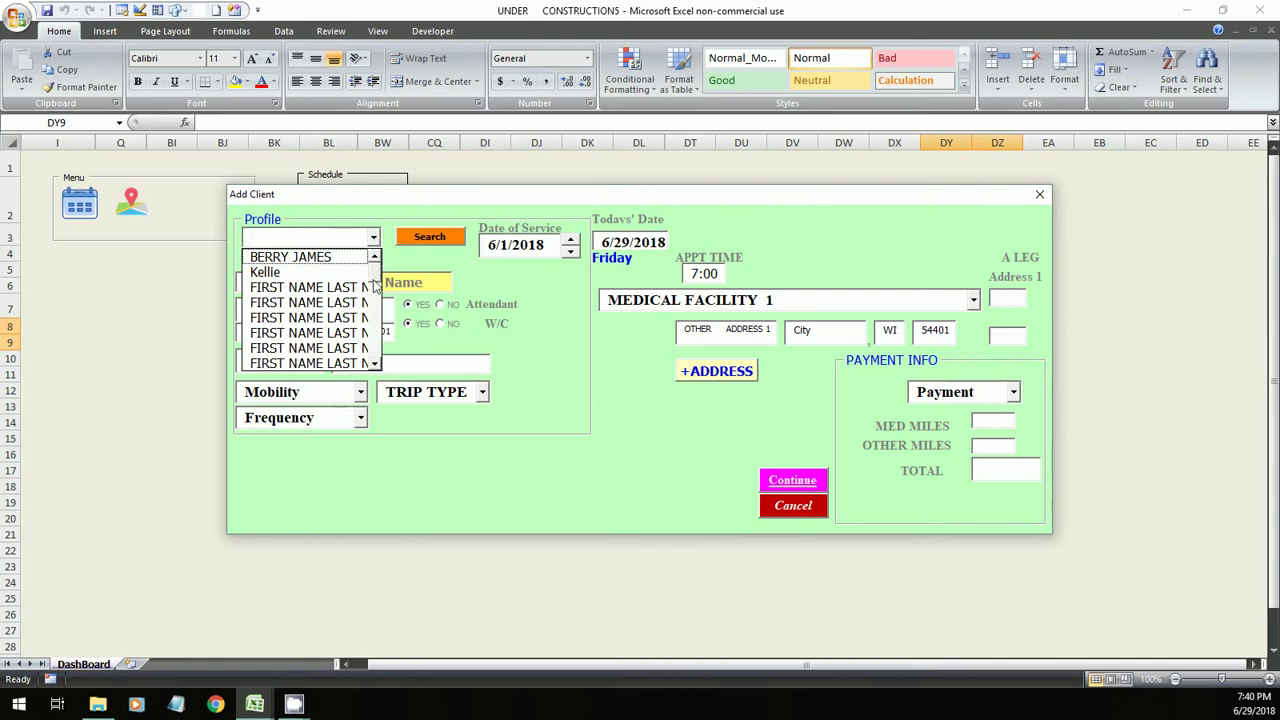
pyautogui.scroll(-3, 378, 270)
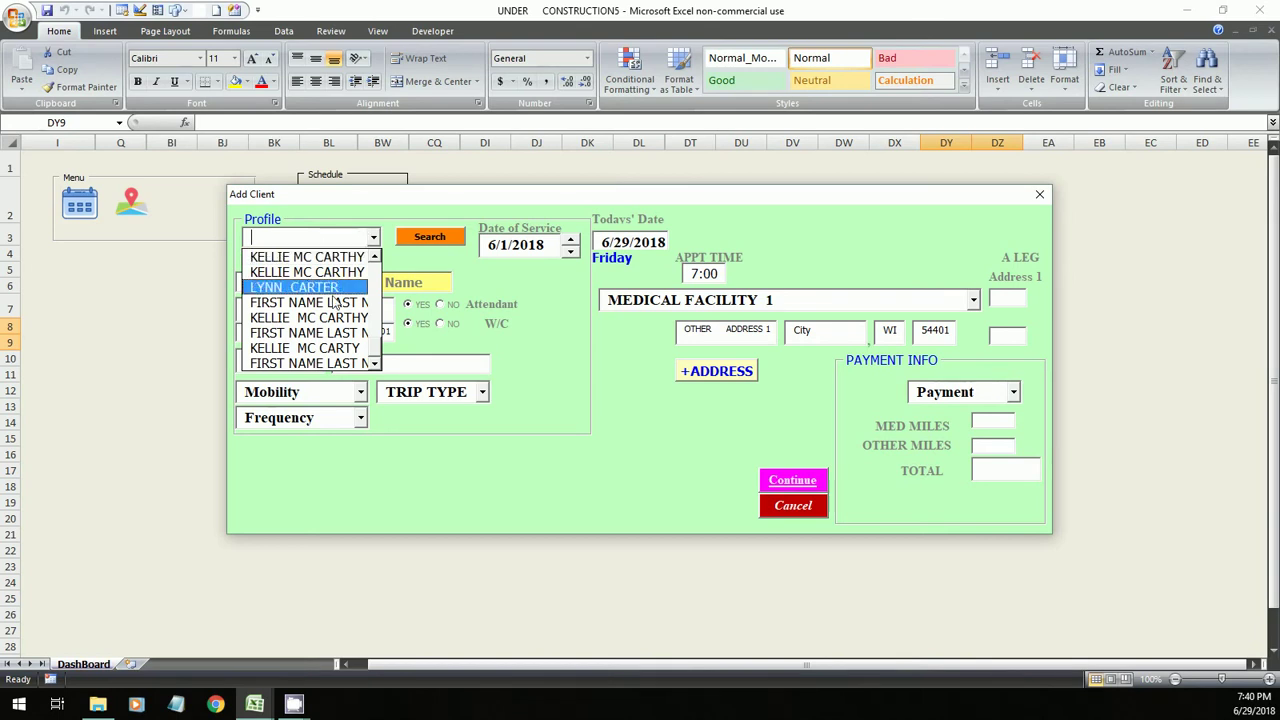
pyautogui.click(320, 349)
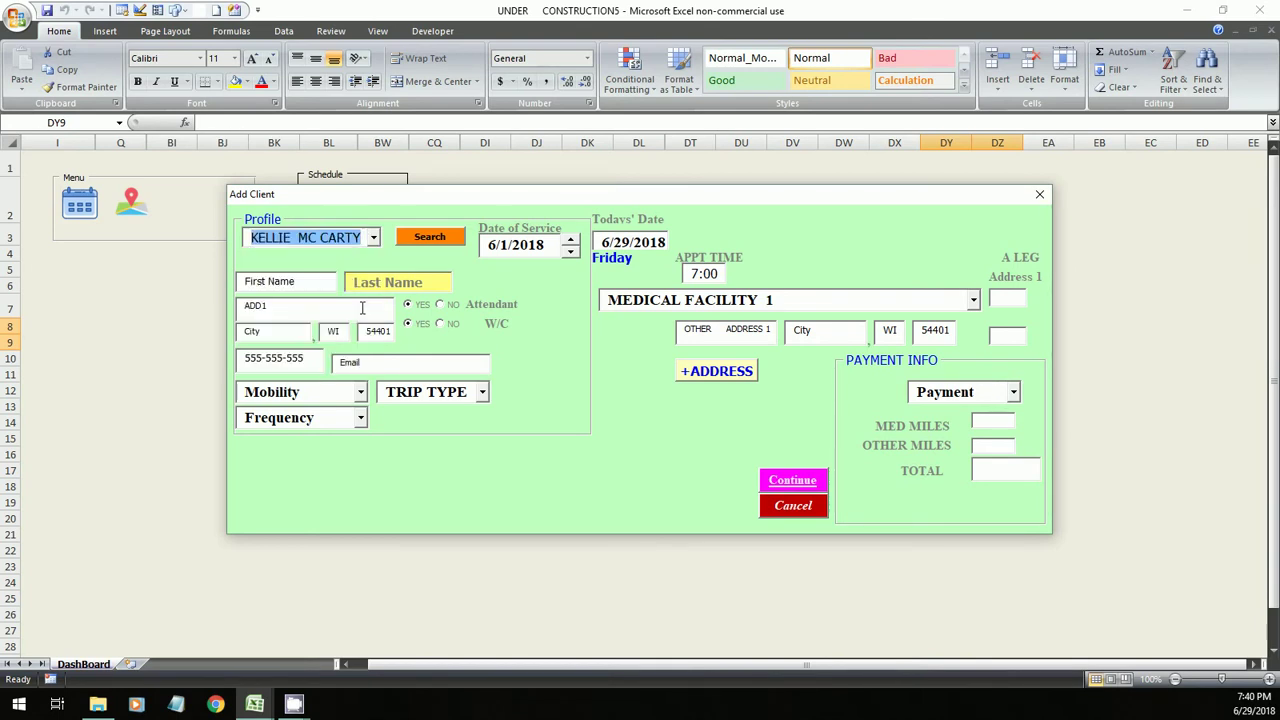
# Load the chosen client's saved details and advance the service date to 8/16/2018.
pyautogui.click(430, 240)
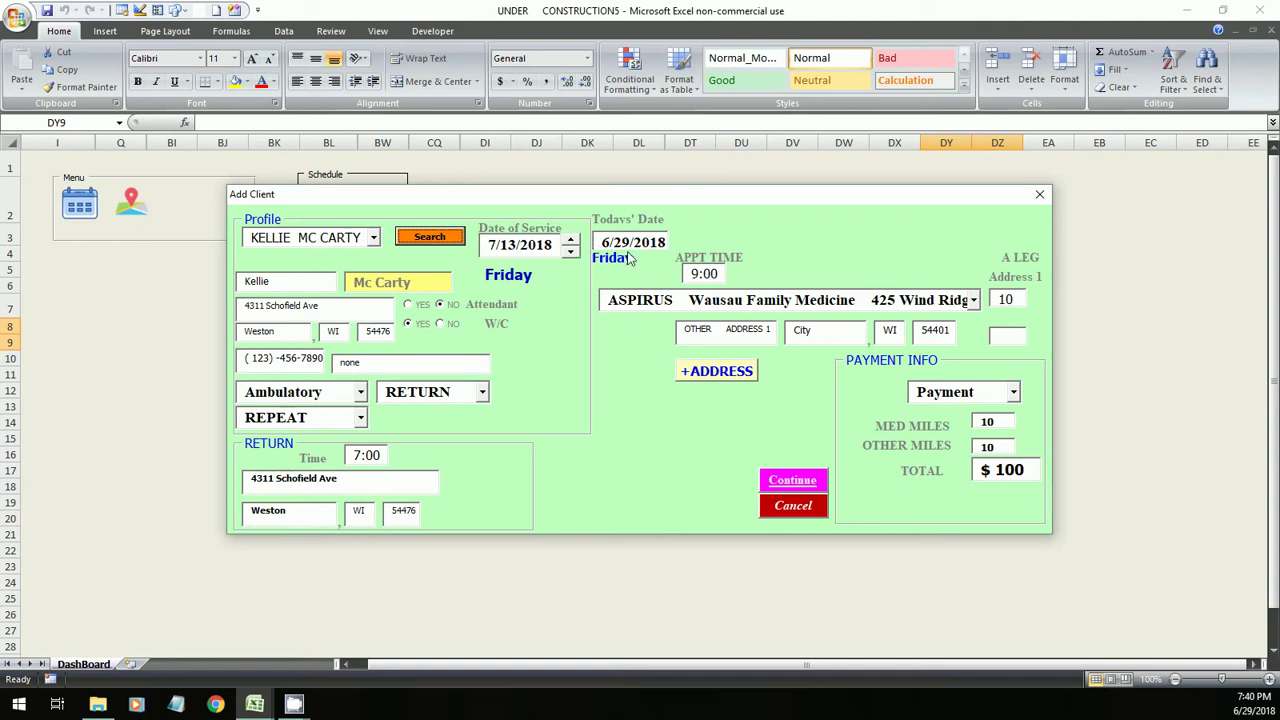
pyautogui.click(571, 241)
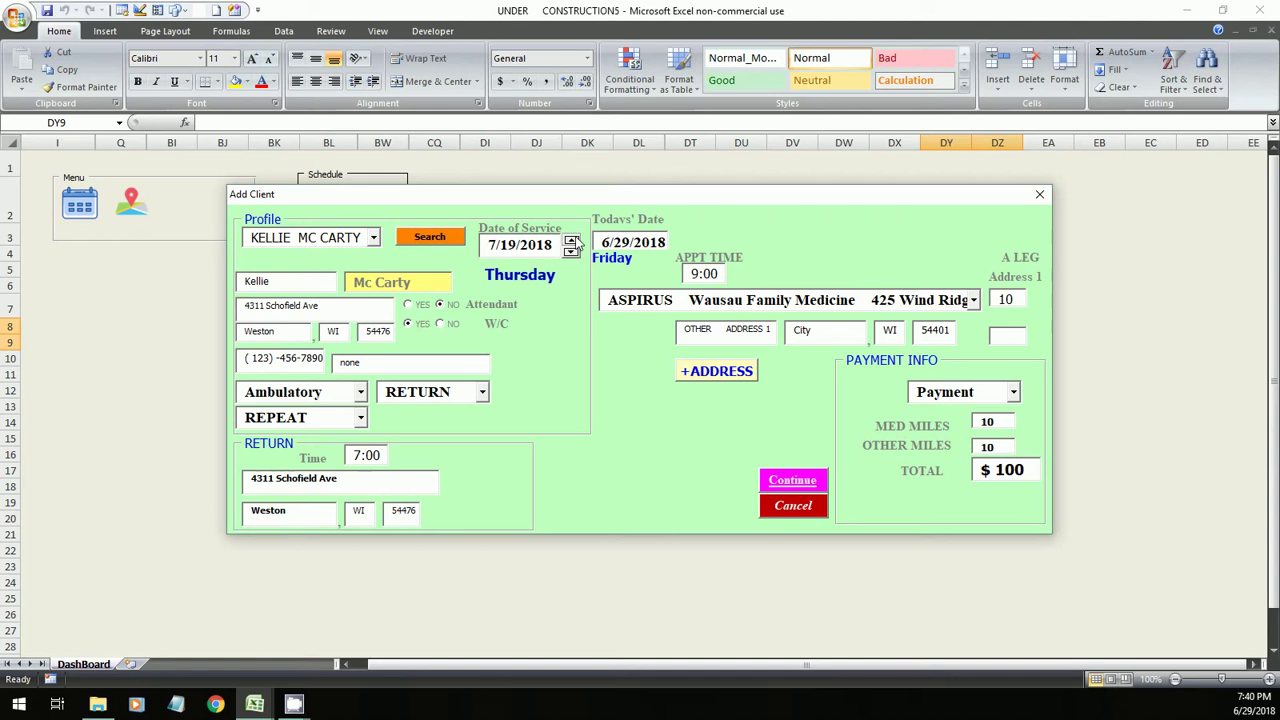
pyautogui.click(571, 241)
pyautogui.click(571, 241)
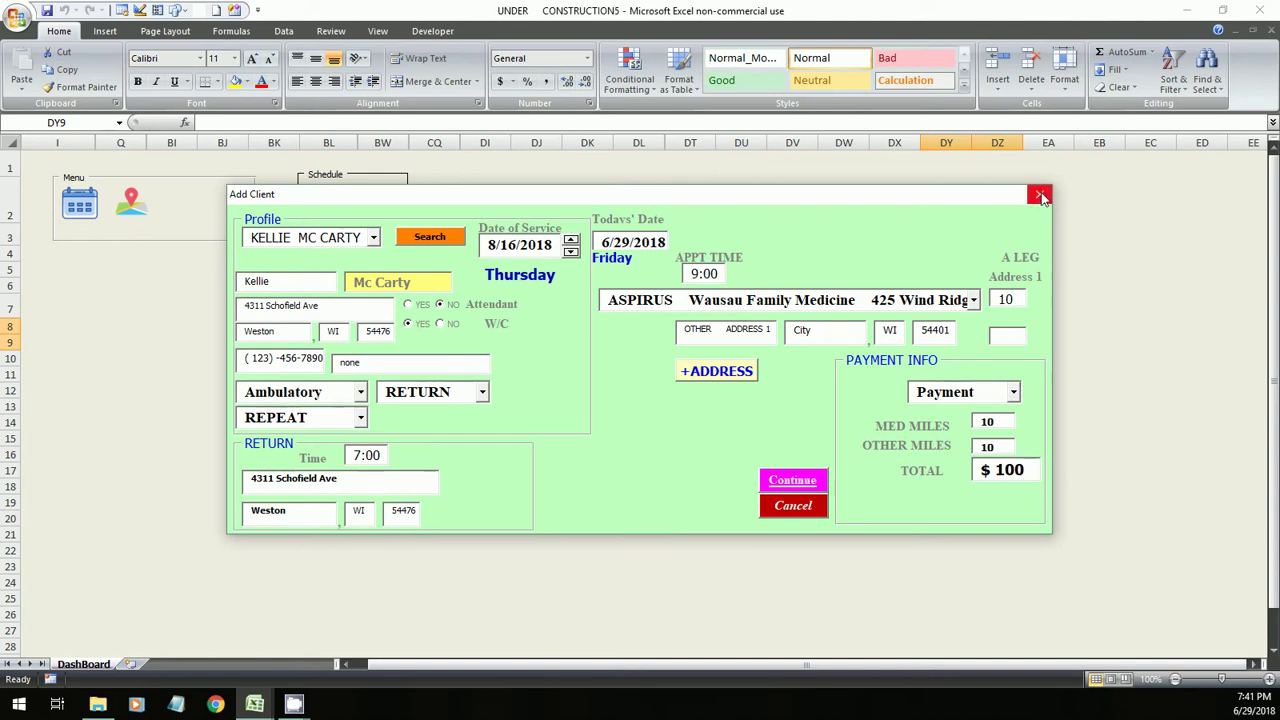
# Reopen a blank Add Client form, move it up-left, and focus the A LEG Address 1 field.
pyautogui.click(1040, 197)
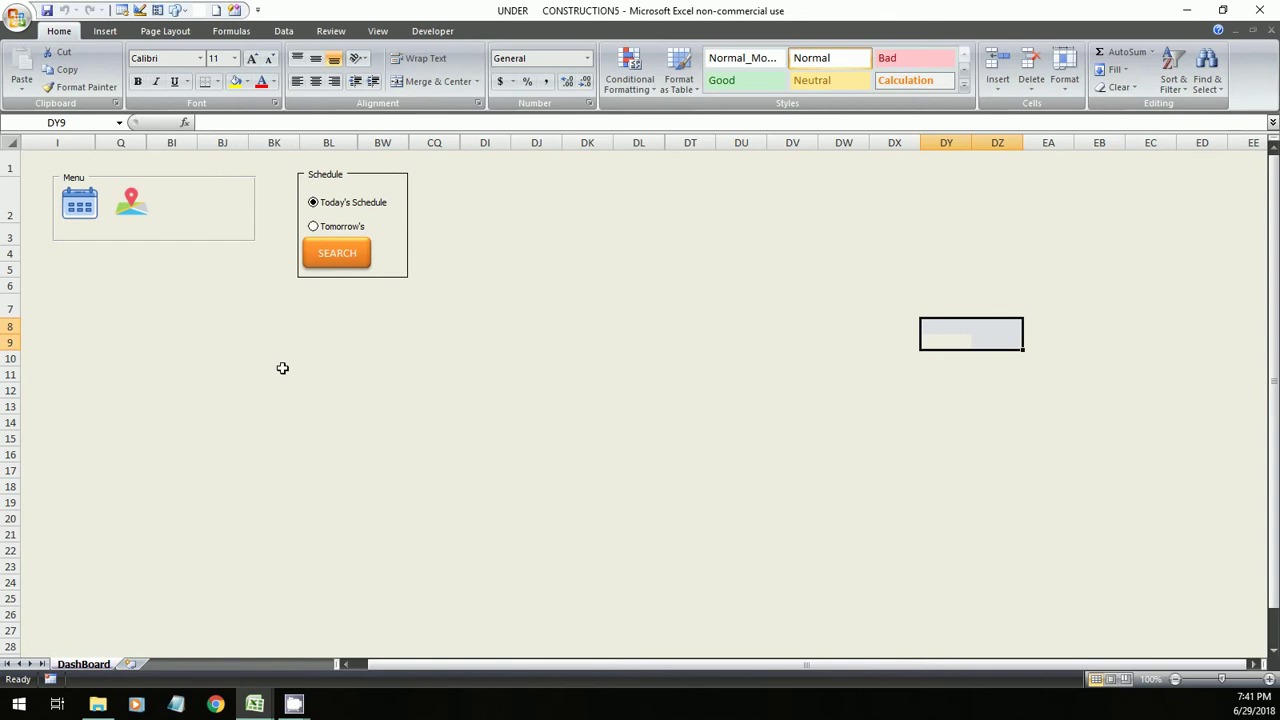
pyautogui.click(73, 218)
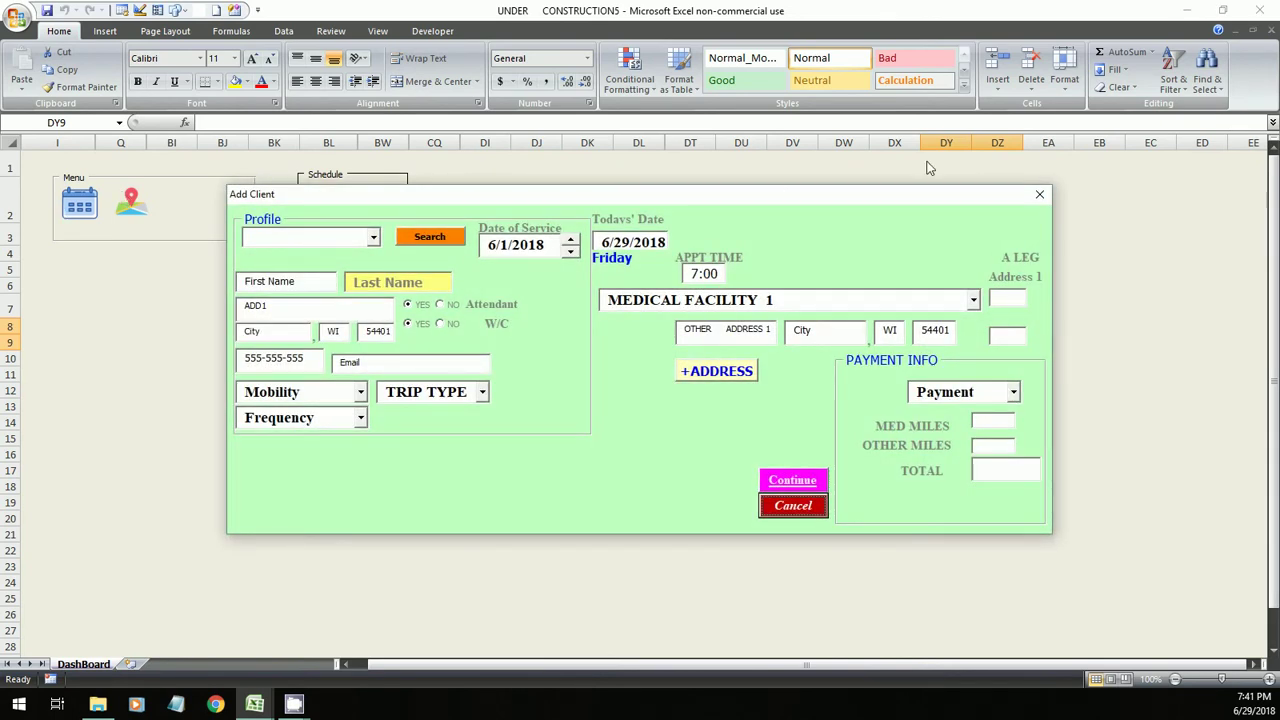
pyautogui.moveTo(910, 193); pyautogui.dragTo(872, 24)
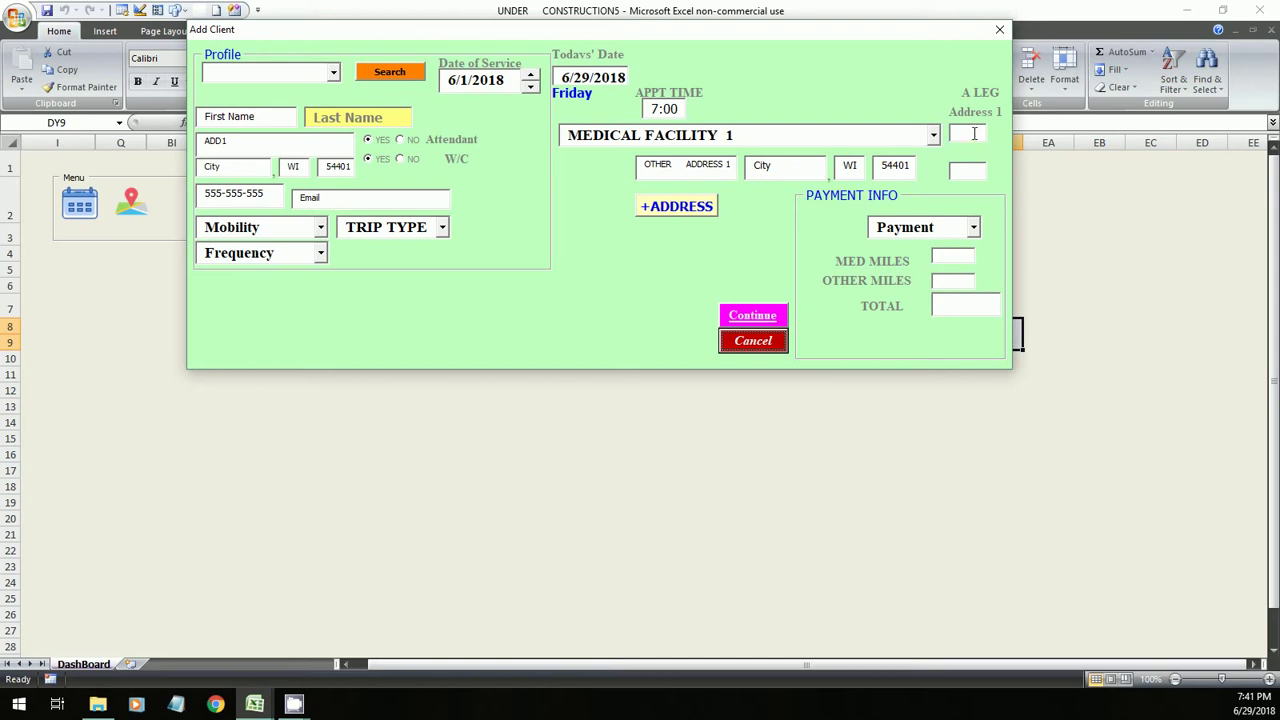
pyautogui.click(973, 134)
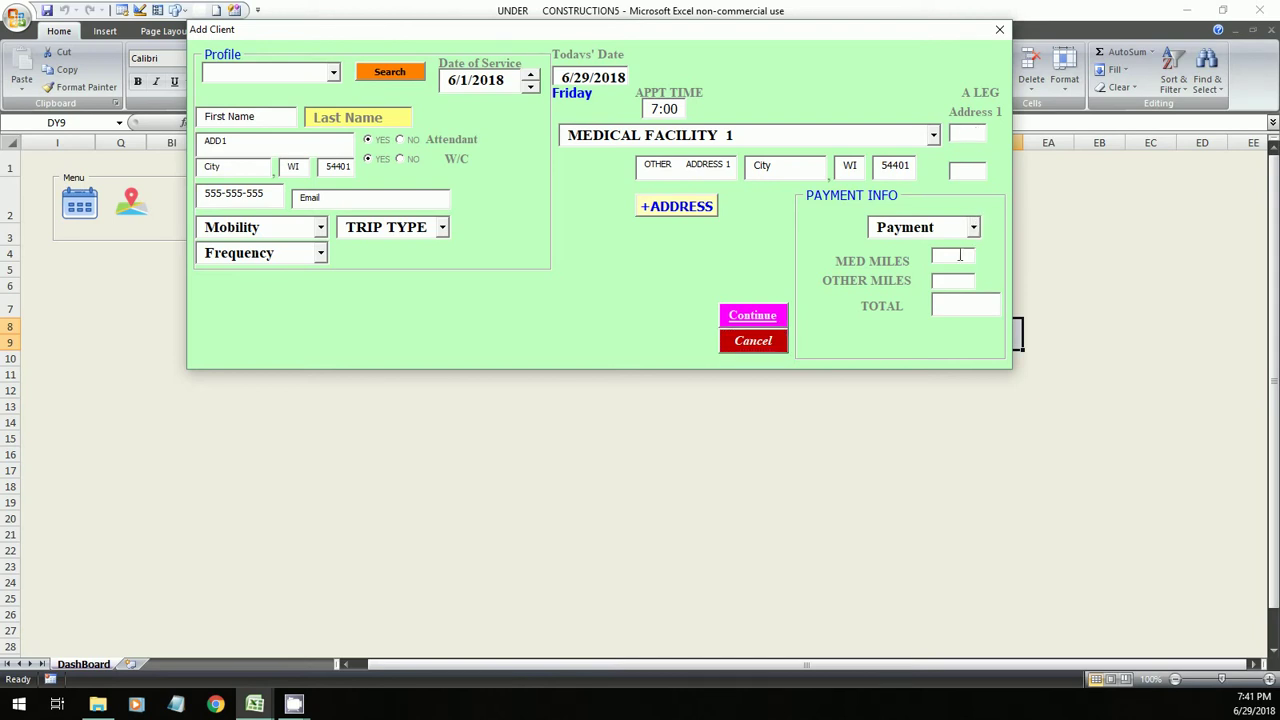
# Add trip sections for Medical Facility 2 and 3, then start on medical miles.
pyautogui.click(677, 215)
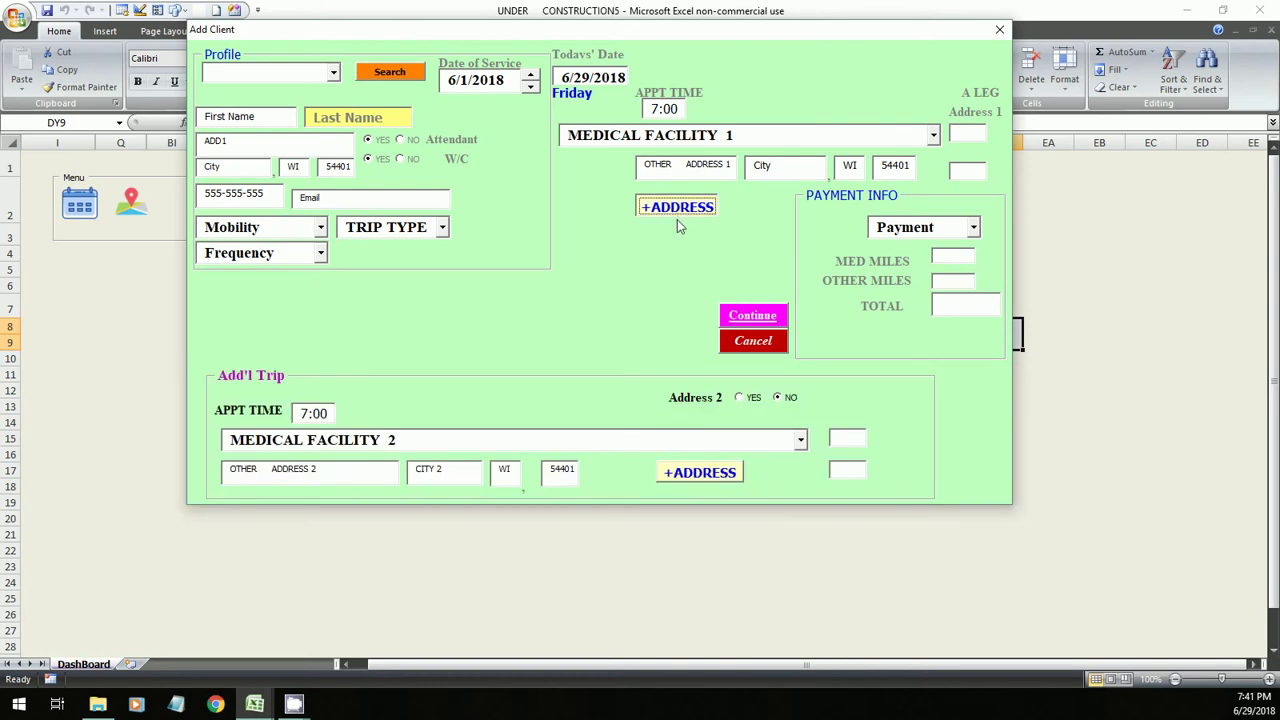
pyautogui.click(850, 440)
pyautogui.click(693, 214)
pyautogui.click(688, 211)
pyautogui.click(733, 476)
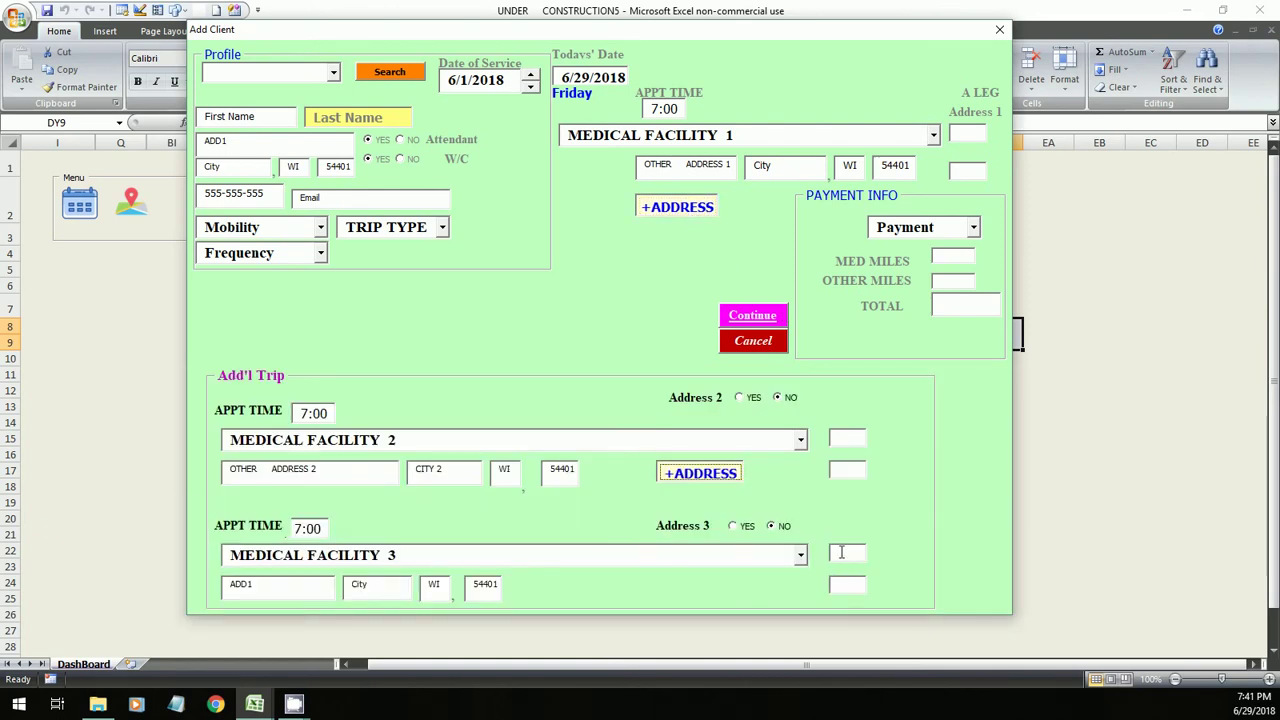
pyautogui.click(957, 257)
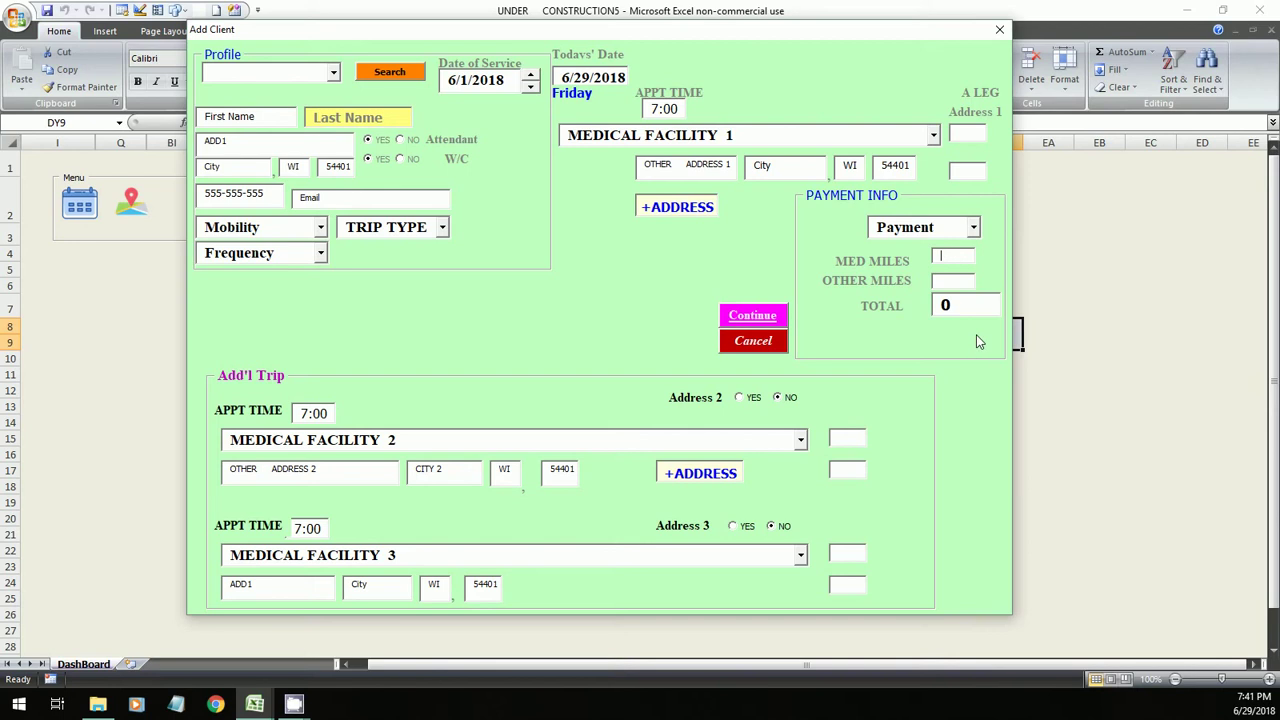
# Reopen a fresh Add Client form and move it higher on screen.
pyautogui.click(999, 29)
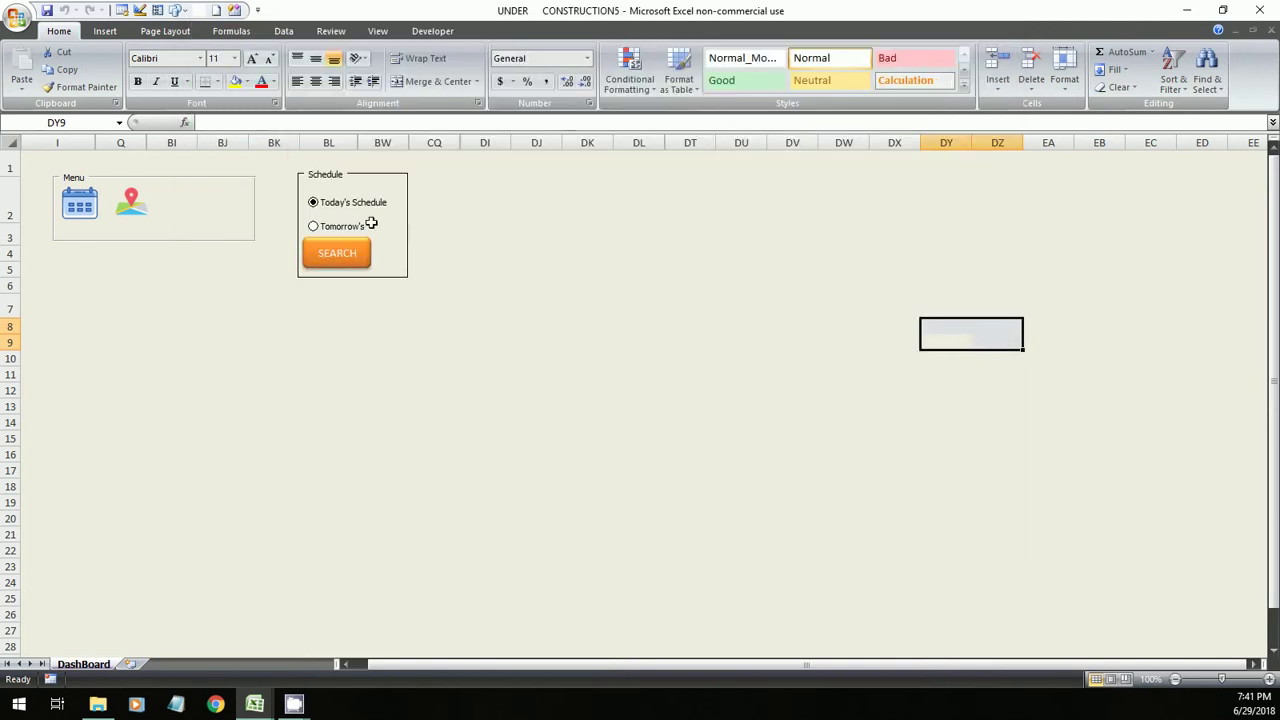
pyautogui.click(86, 220)
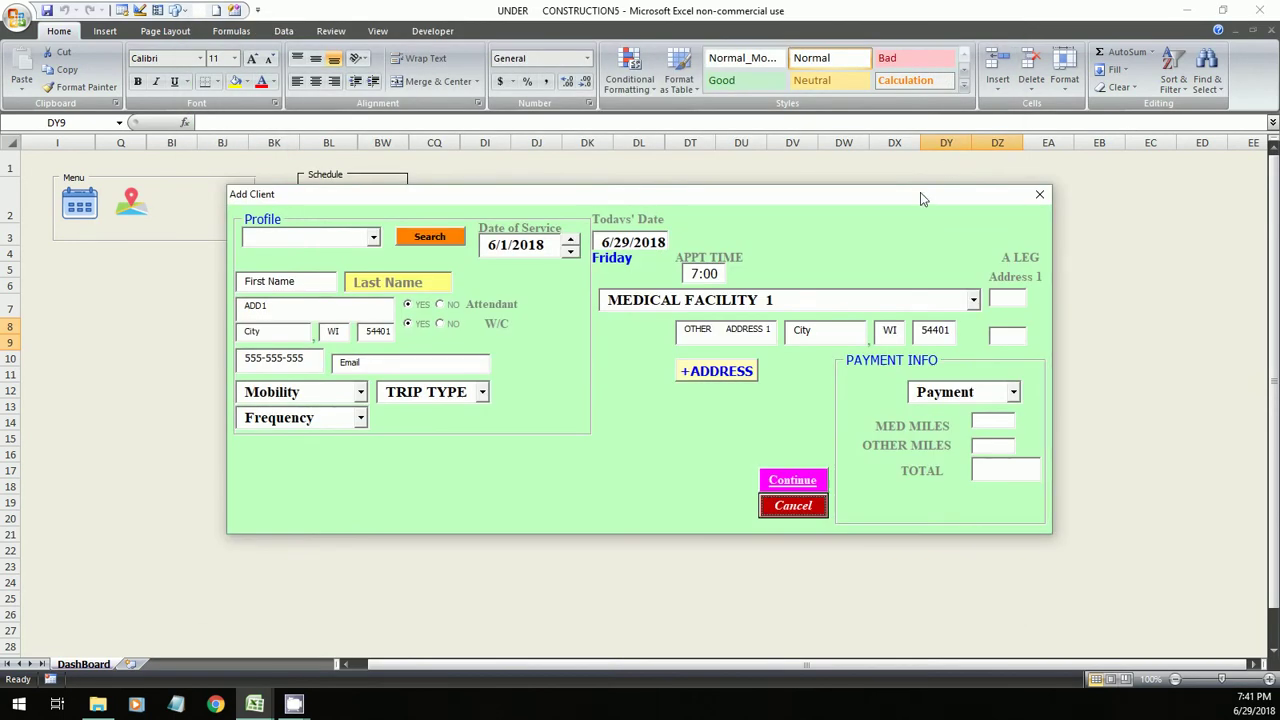
pyautogui.moveTo(909, 197); pyautogui.dragTo(891, 47)
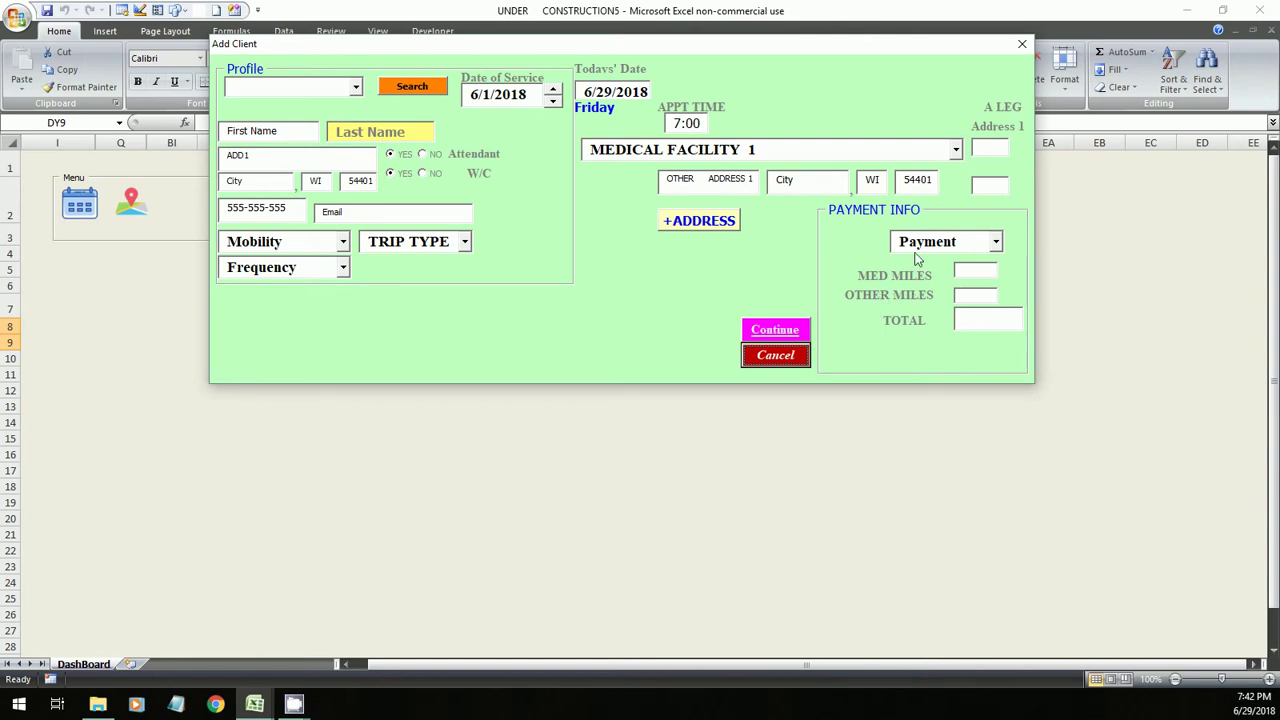
pyautogui.click(991, 189)
# Add two extra trip legs, enter leg miles 2, 5 and 4, and calculate the 24 total.
pyautogui.click(707, 224)
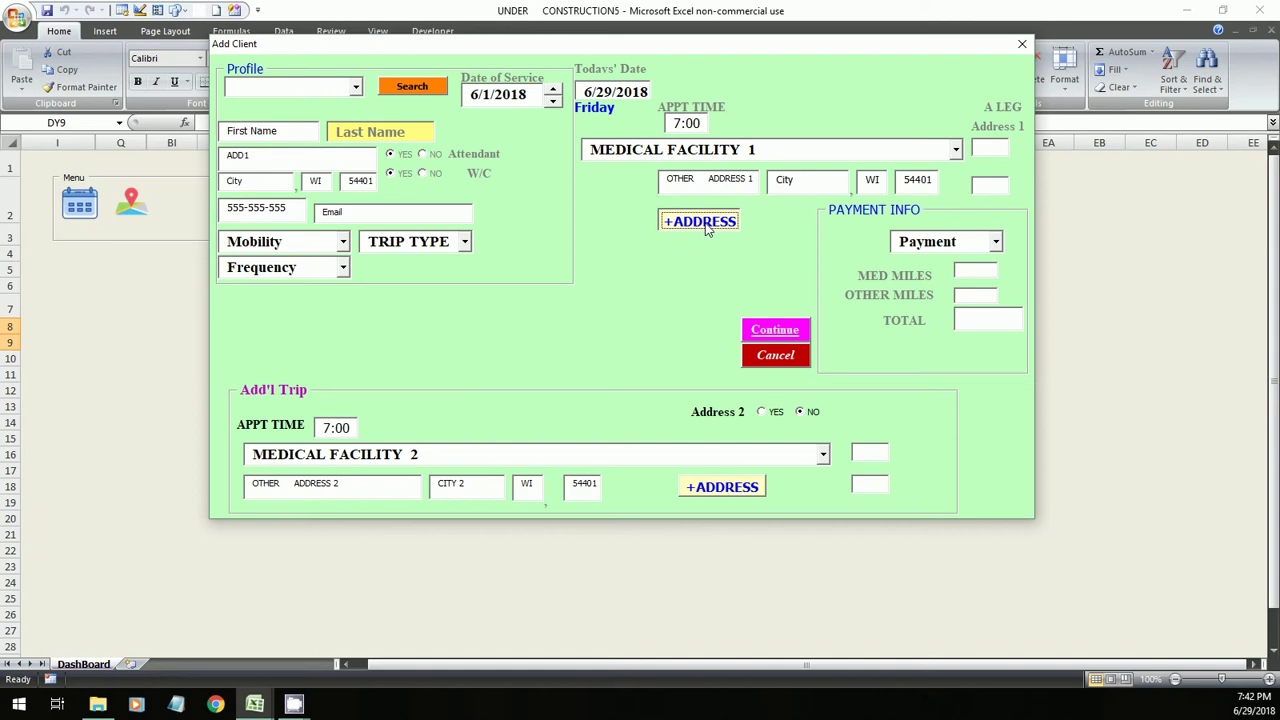
pyautogui.click(1002, 148)
pyautogui.write('2')
pyautogui.click(871, 484)
pyautogui.write('5')
pyautogui.click(738, 492)
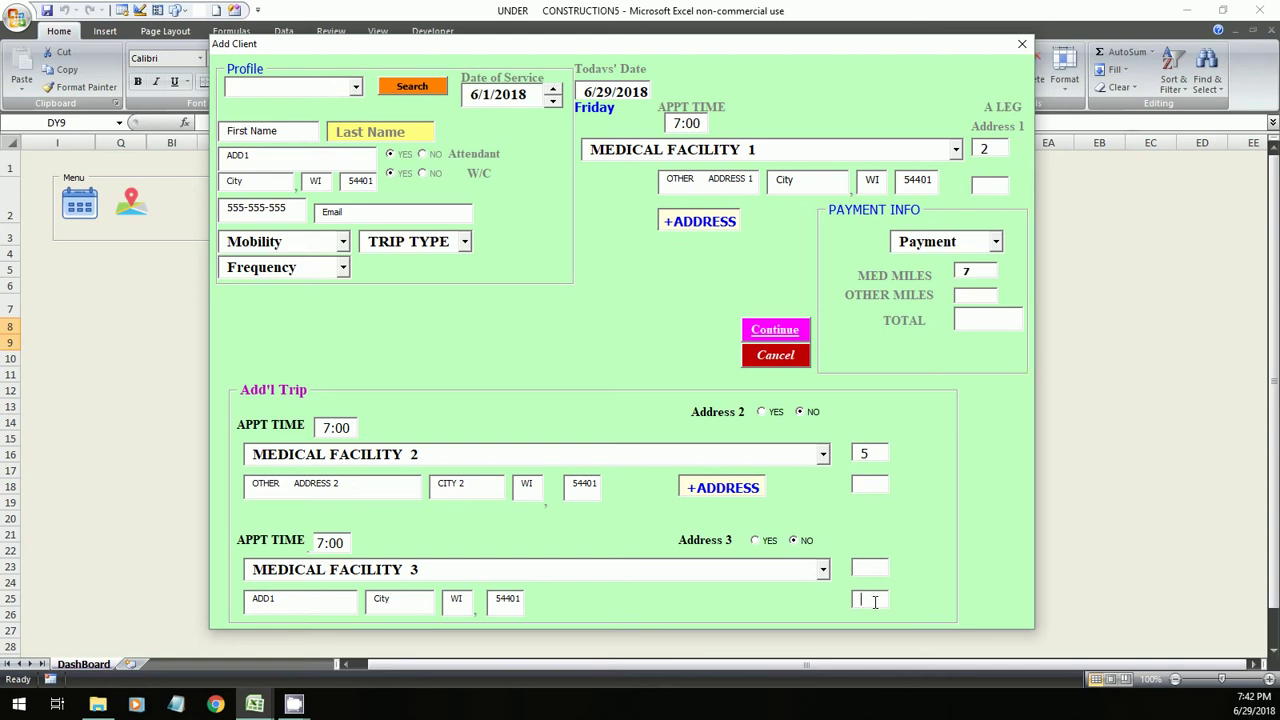
pyautogui.write('4')
pyautogui.click(969, 322)
# Close the running form and view the TOTAL box's Txt_TotalD_Enter code in the VBA editor.
pyautogui.press('Escape')
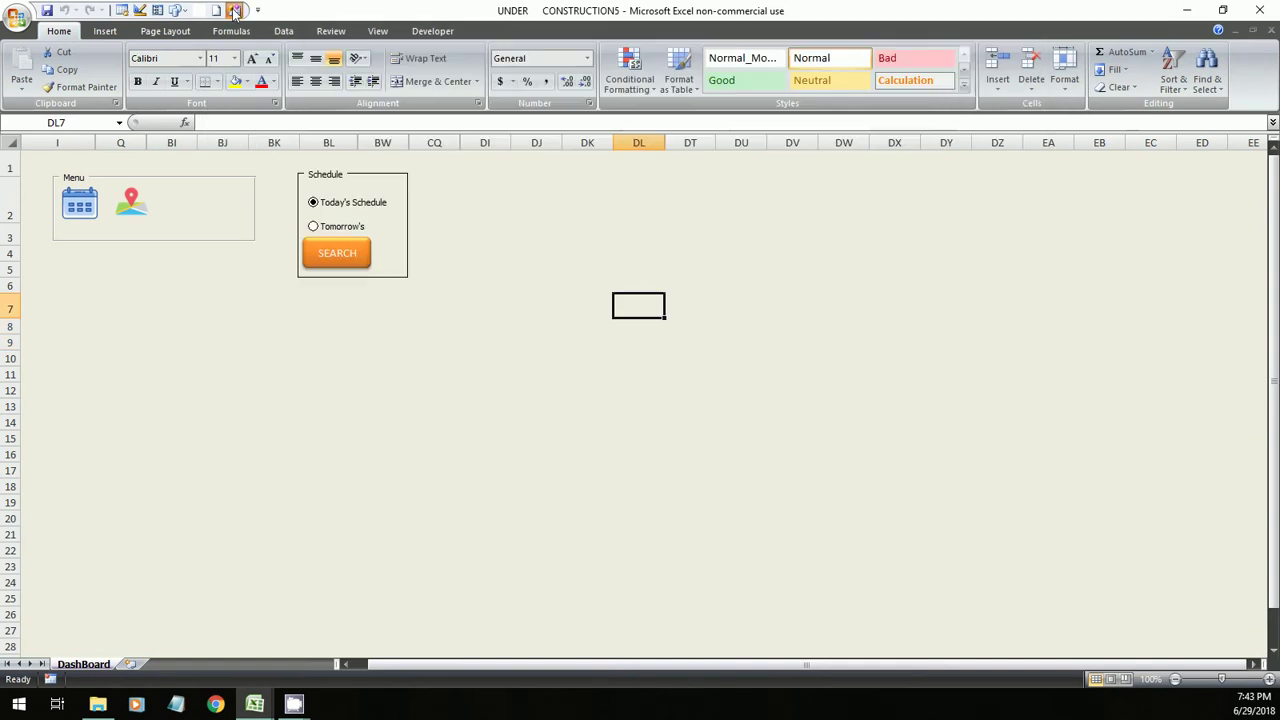
pyautogui.hotkey('alt', 'F11')
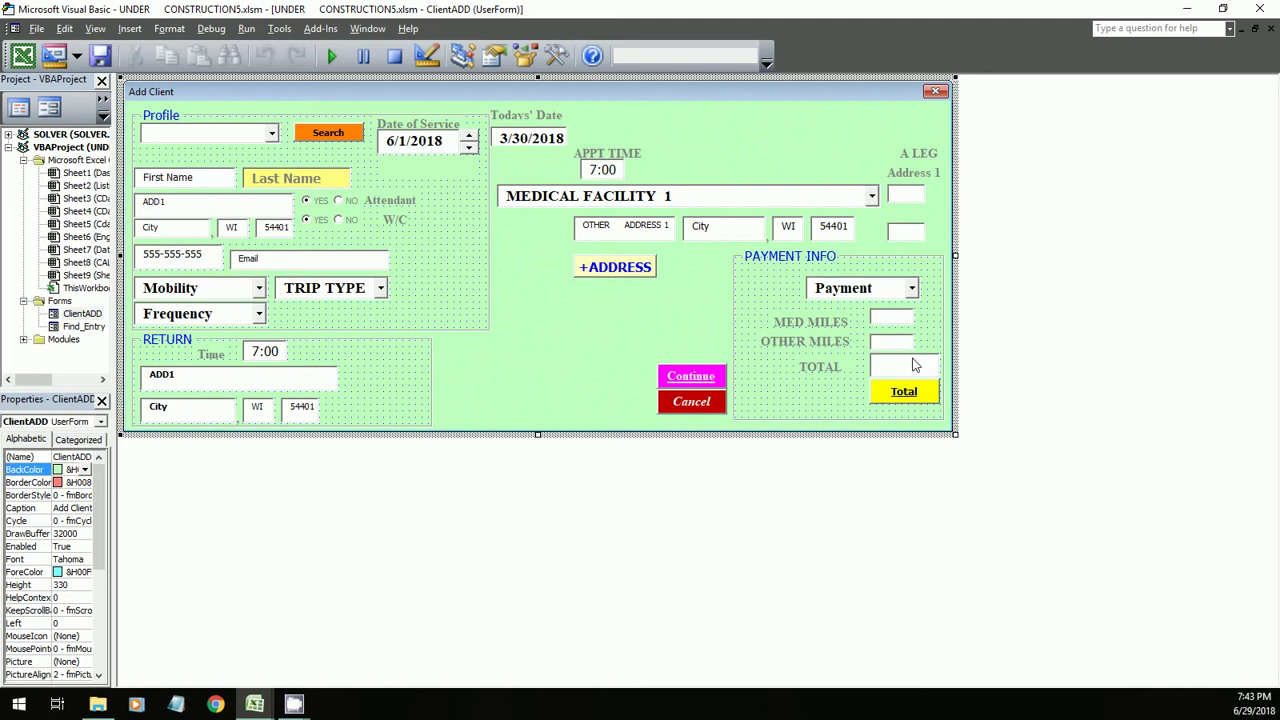
pyautogui.click(913, 366)
pyautogui.press('F7')
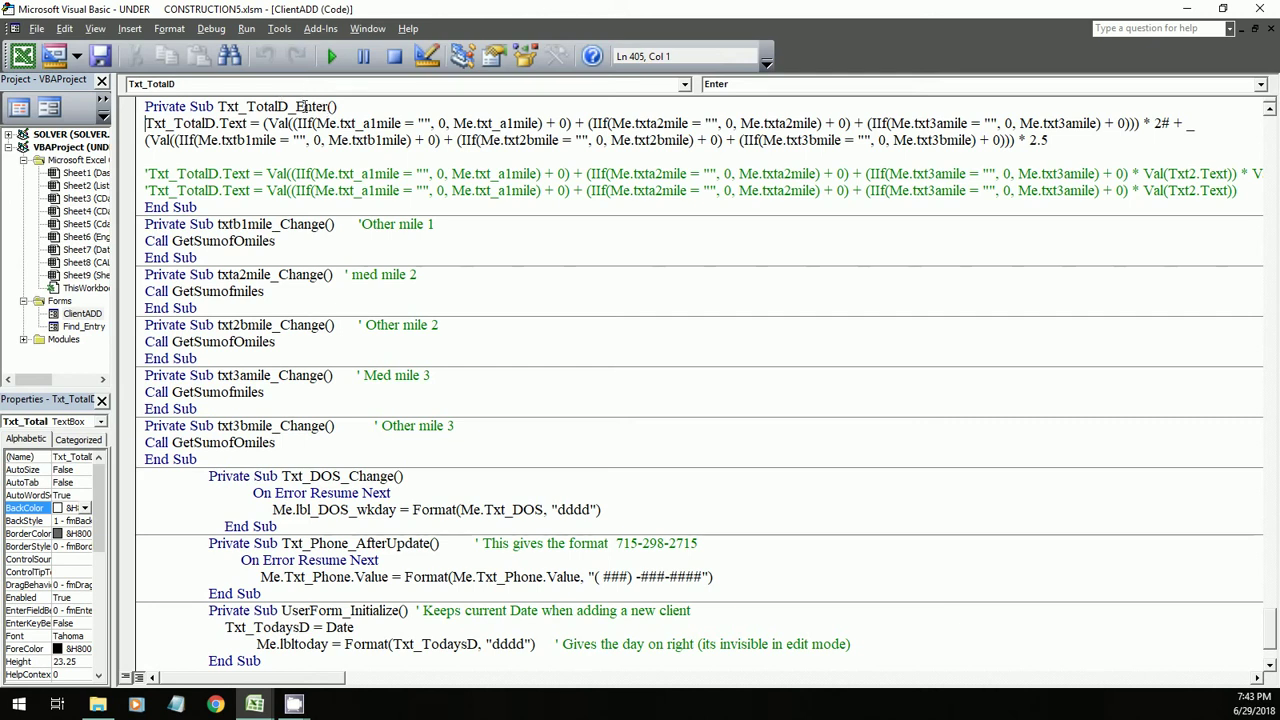
pyautogui.moveTo(333, 106); pyautogui.dragTo(289, 106)
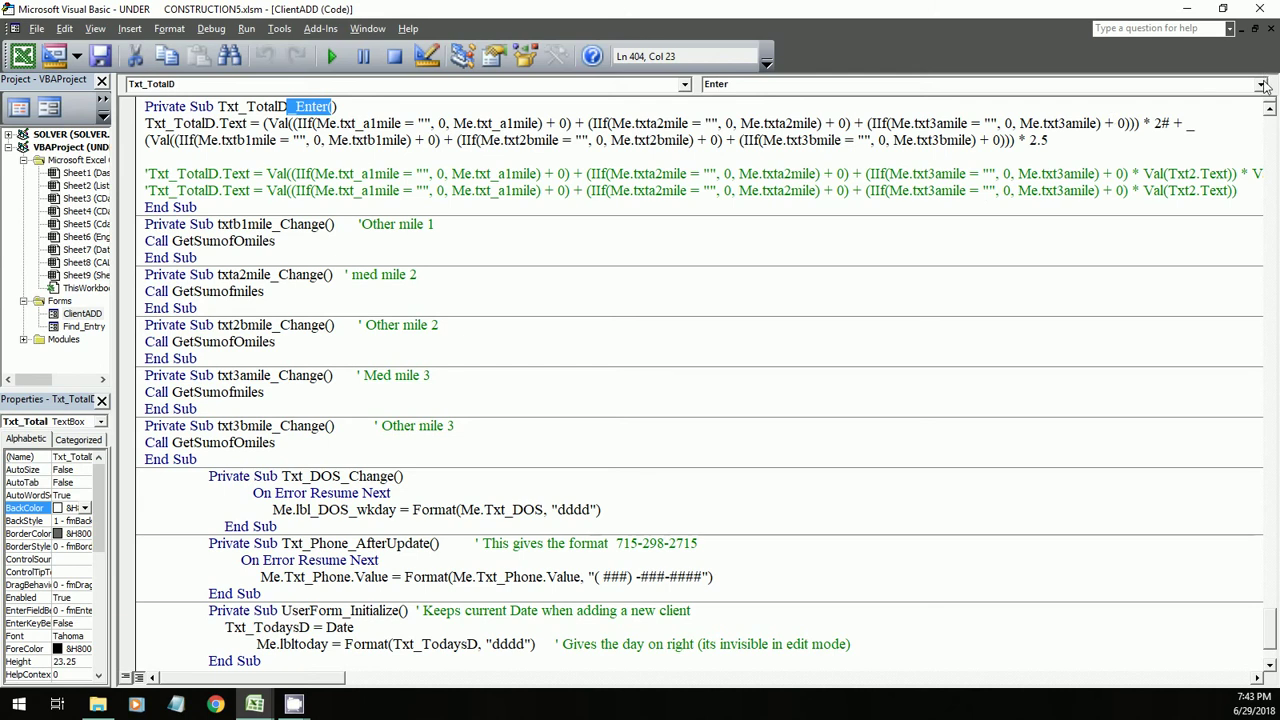
pyautogui.click(1261, 84)
pyautogui.click(346, 100)
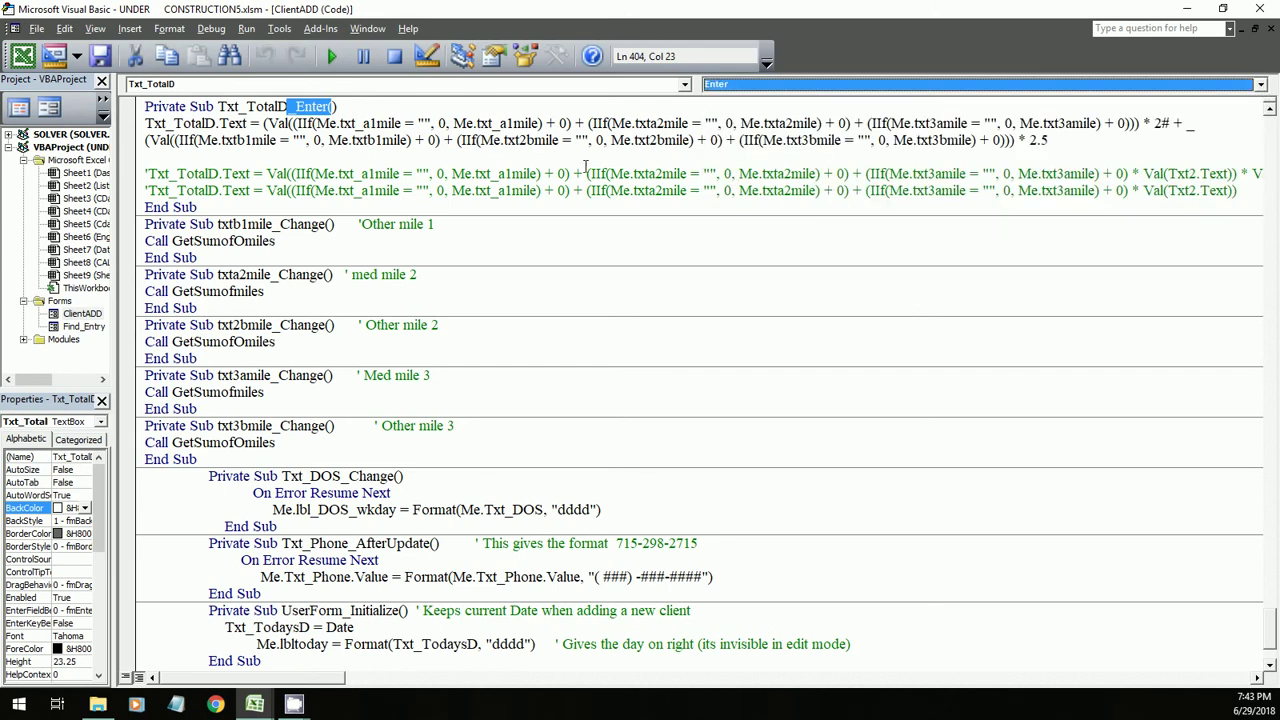
pyautogui.click(219, 158)
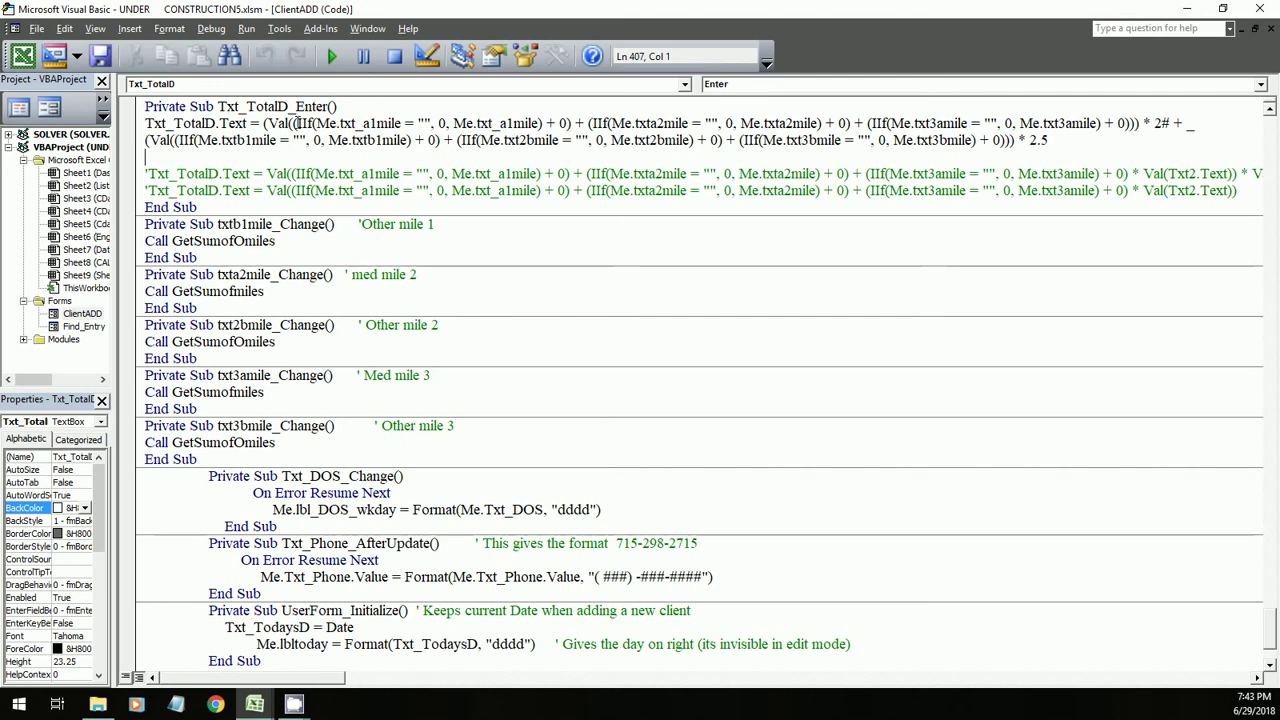
pyautogui.moveTo(288, 123); pyautogui.dragTo(426, 178)
pyautogui.moveTo(290, 207); pyautogui.dragTo(1138, 207)
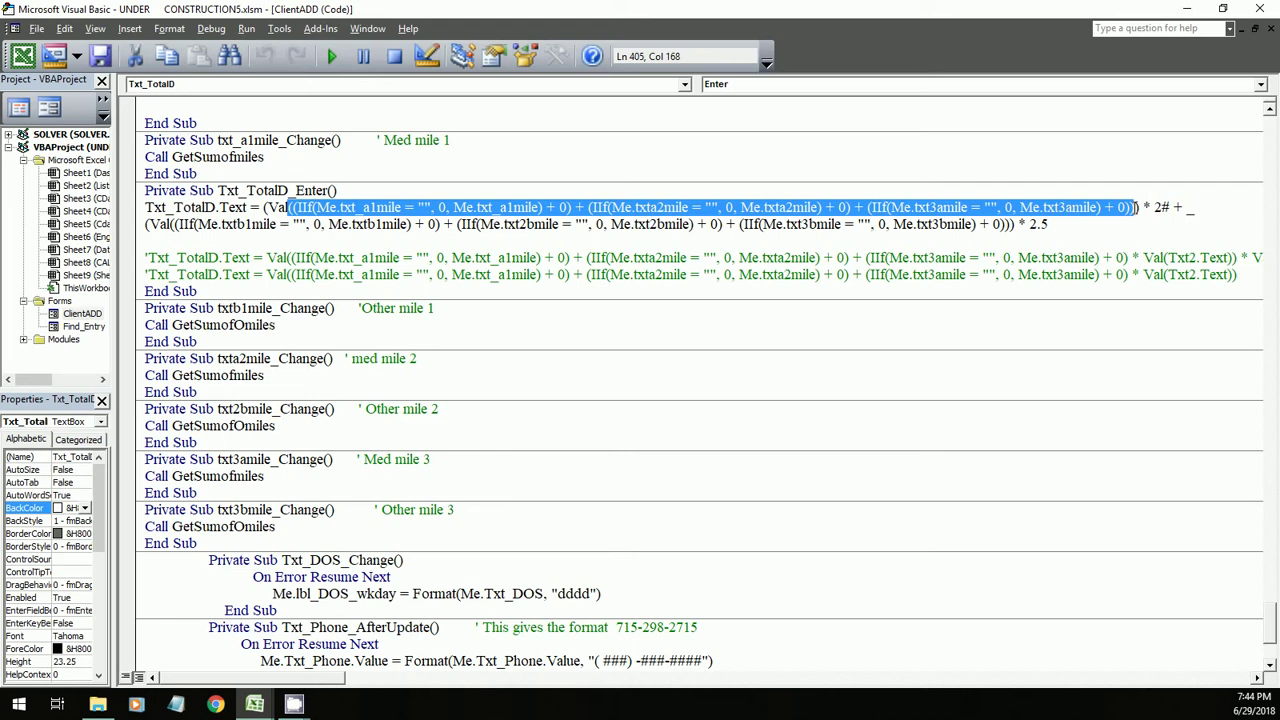
pyautogui.moveTo(336, 680); pyautogui.dragTo(440, 684)
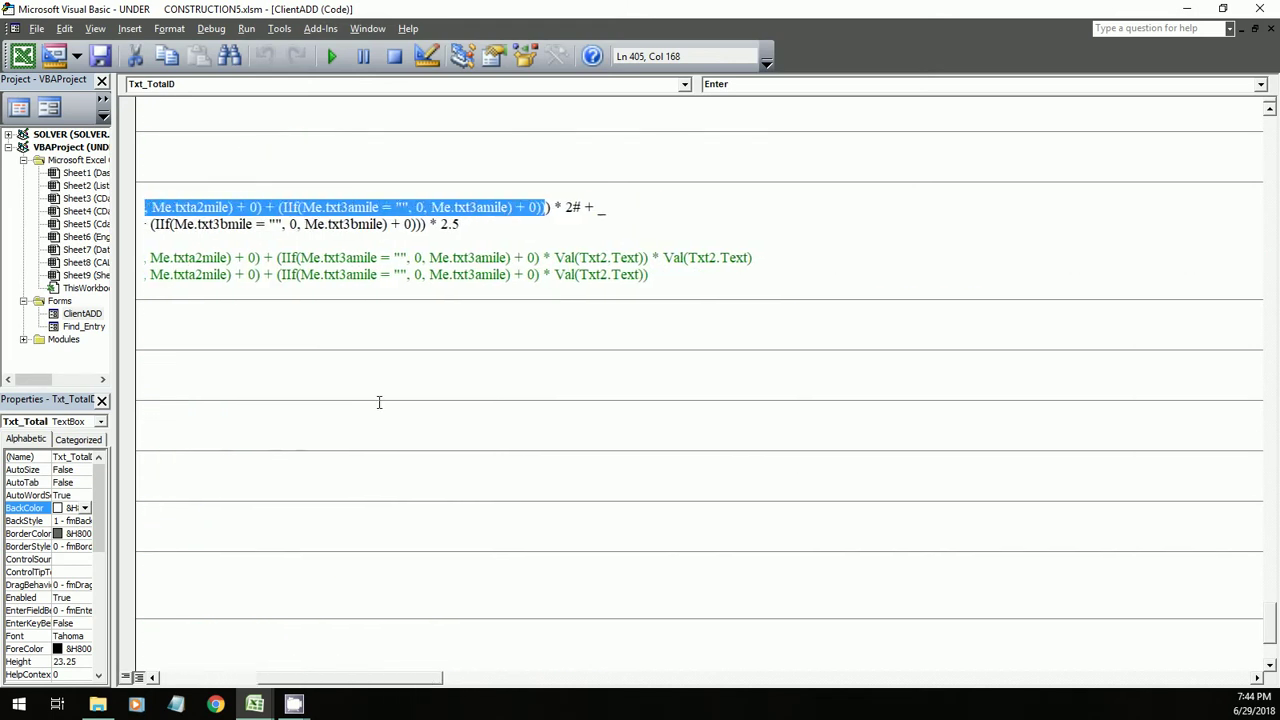
pyautogui.click(599, 212)
pyautogui.write('_')
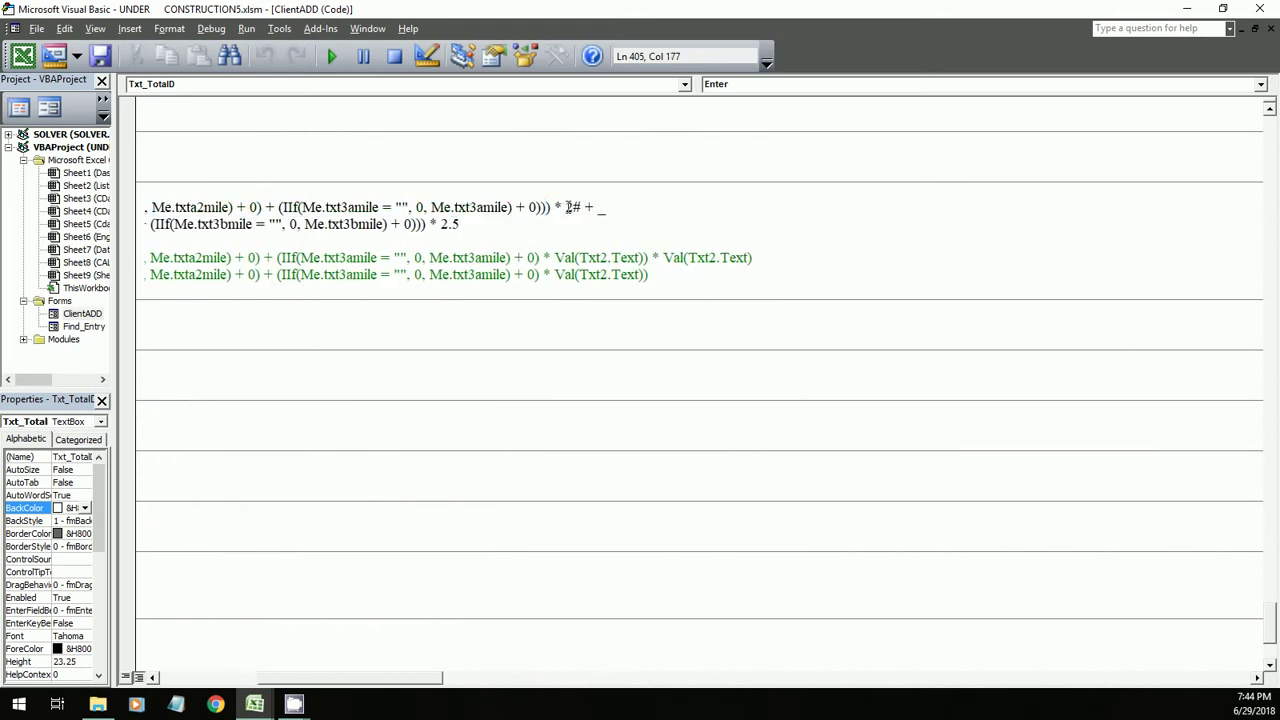
pyautogui.moveTo(566, 207); pyautogui.dragTo(605, 208)
pyautogui.click(576, 240)
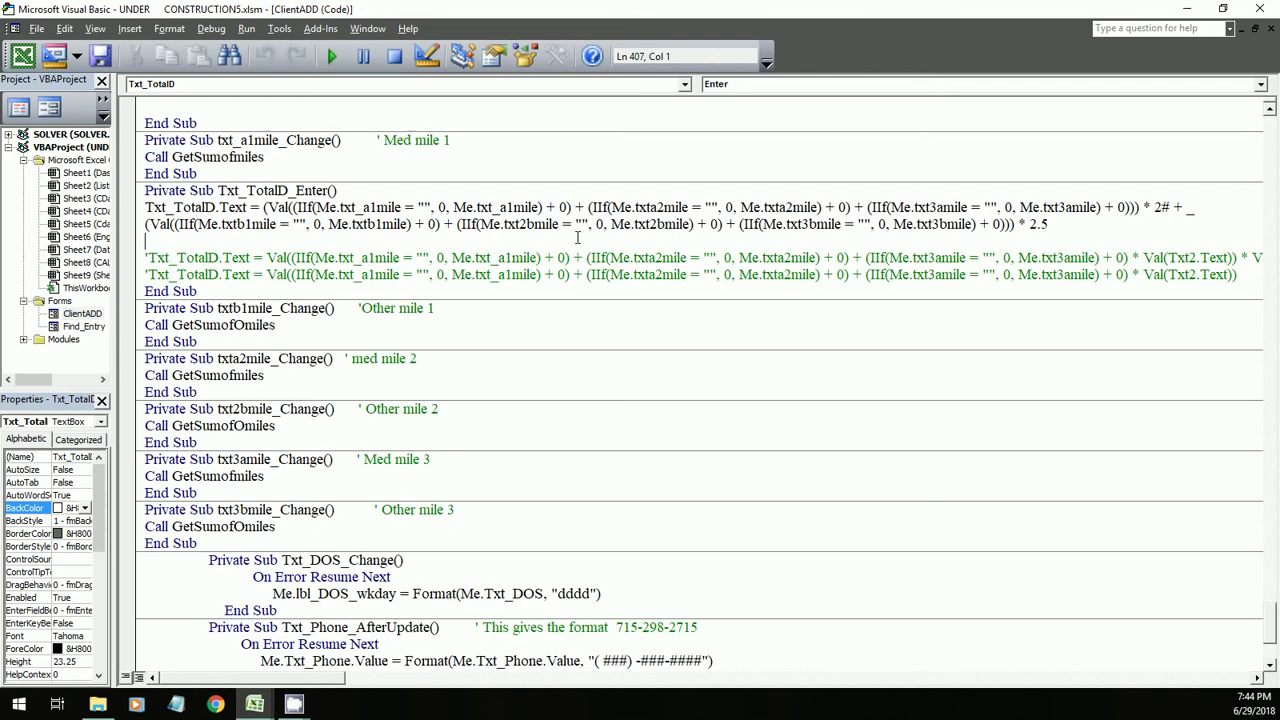
pyautogui.click(1197, 207)
pyautogui.moveTo(1197, 207); pyautogui.dragTo(1186, 208)
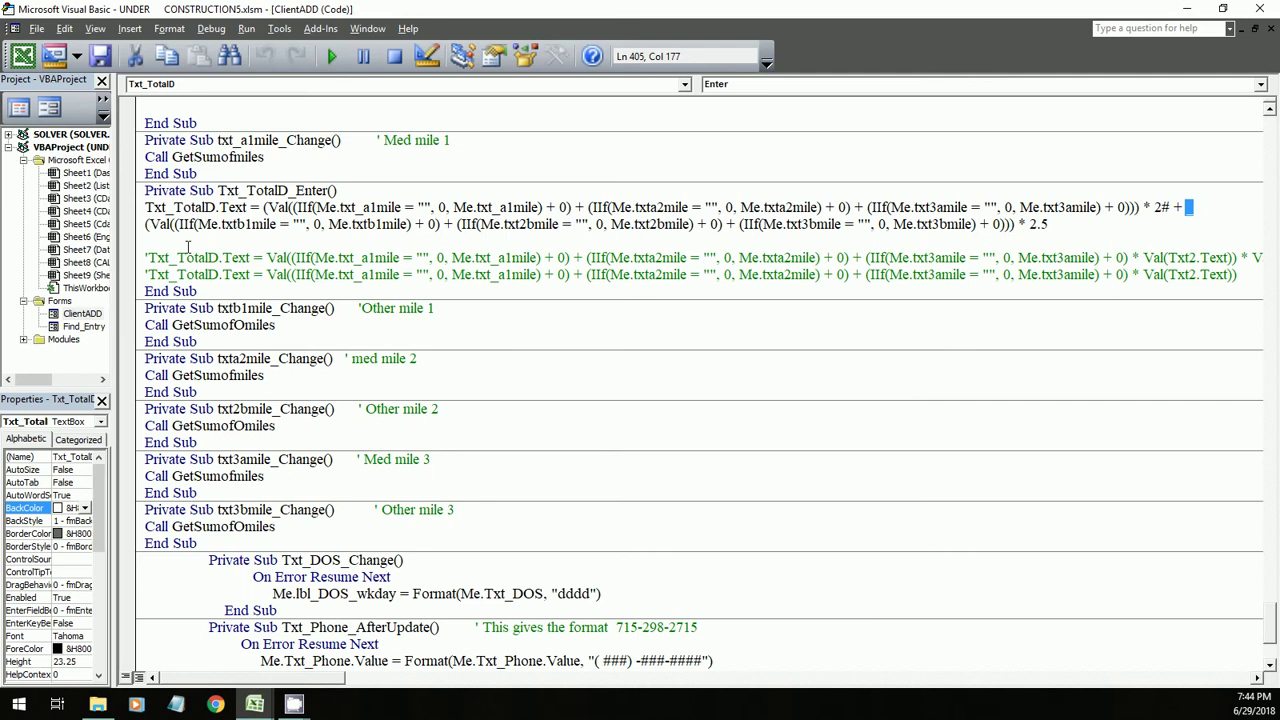
pyautogui.moveTo(147, 224); pyautogui.dragTo(1017, 224)
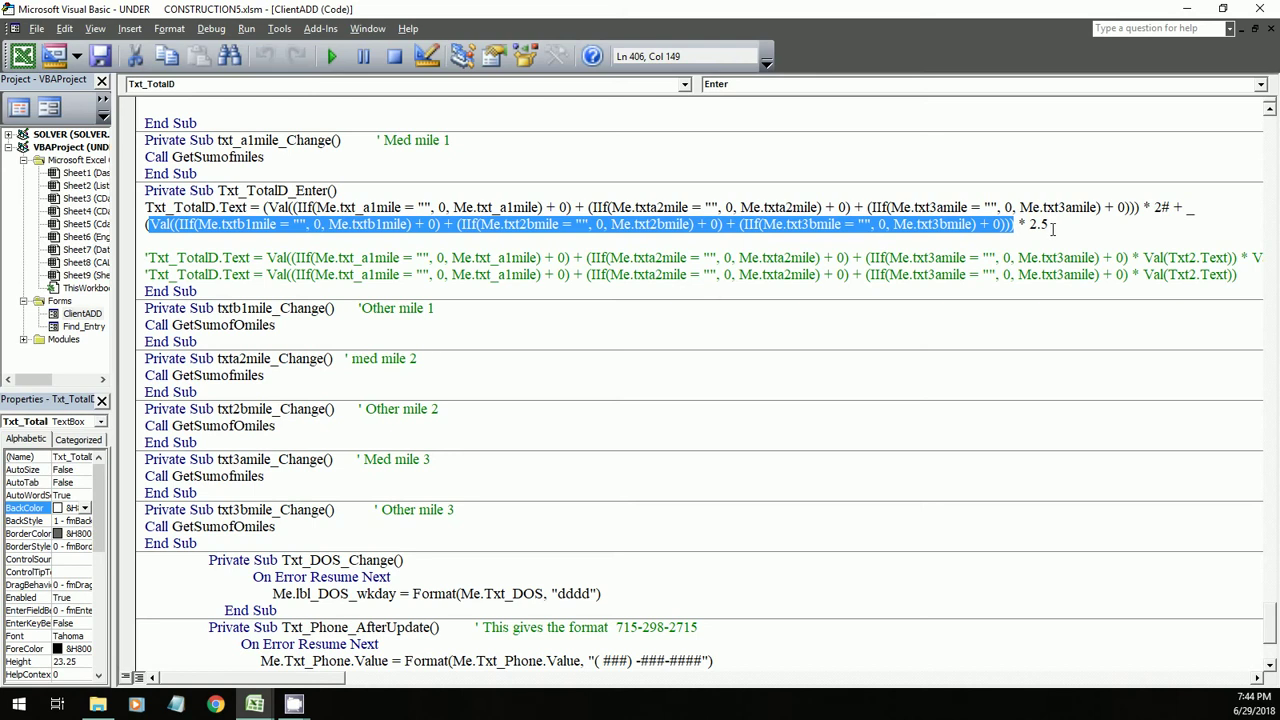
pyautogui.click(1064, 227)
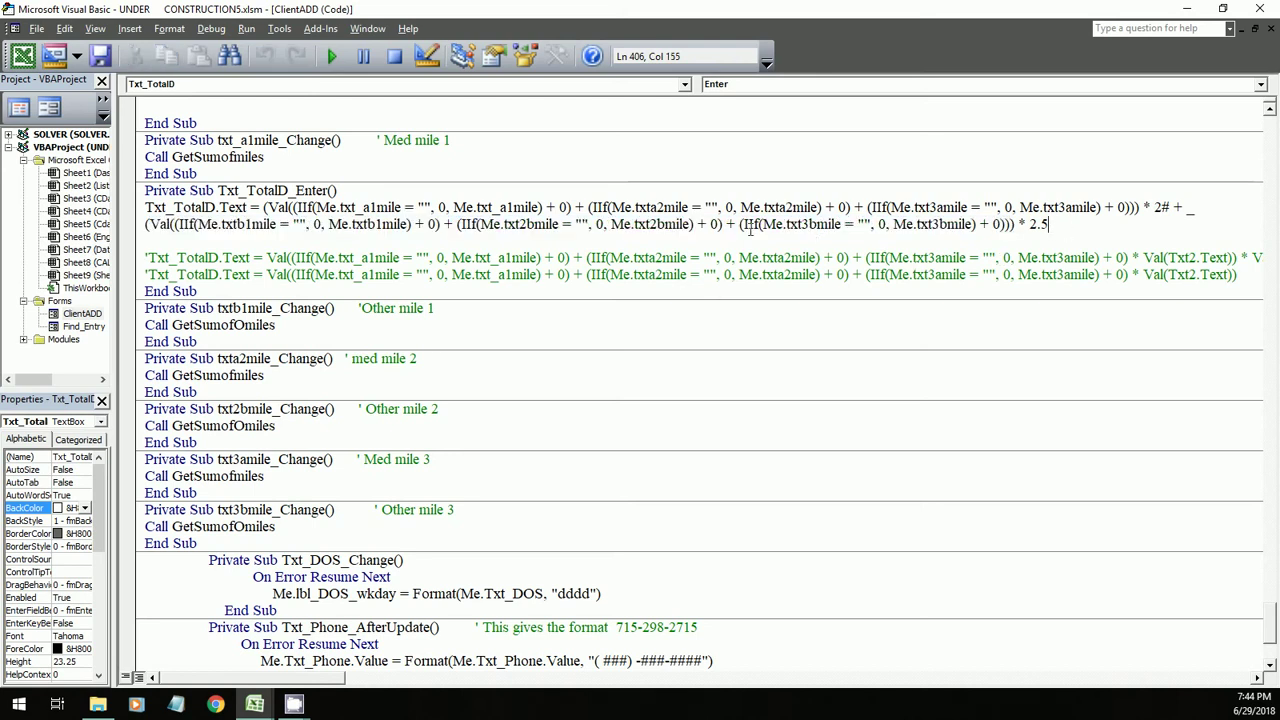